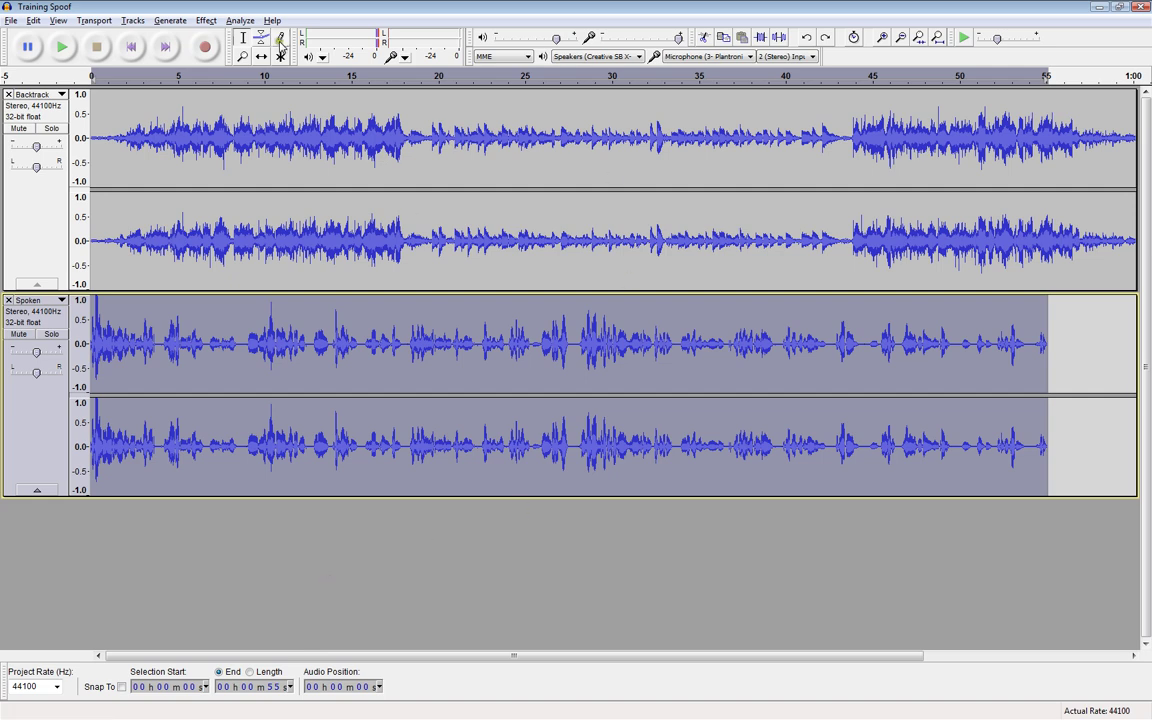
# Play both tracks together from the start of the project to hear the mix.
pyautogui.click(35, 218)
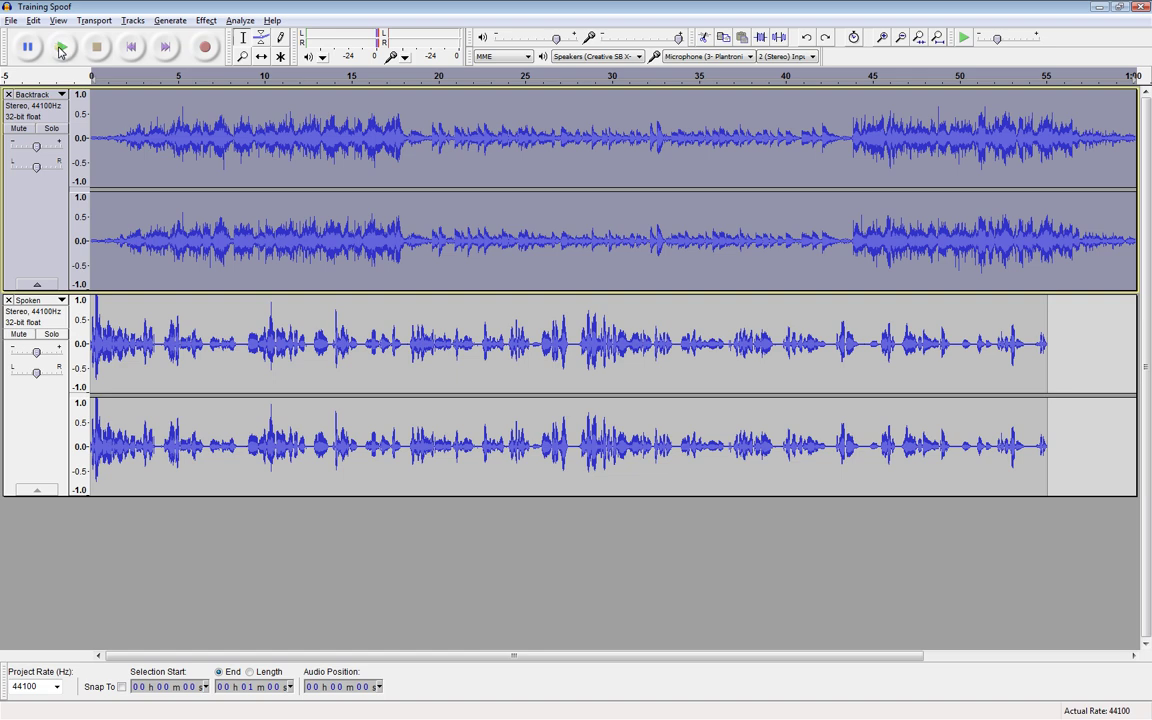
pyautogui.click(130, 50)
pyautogui.click(60, 48)
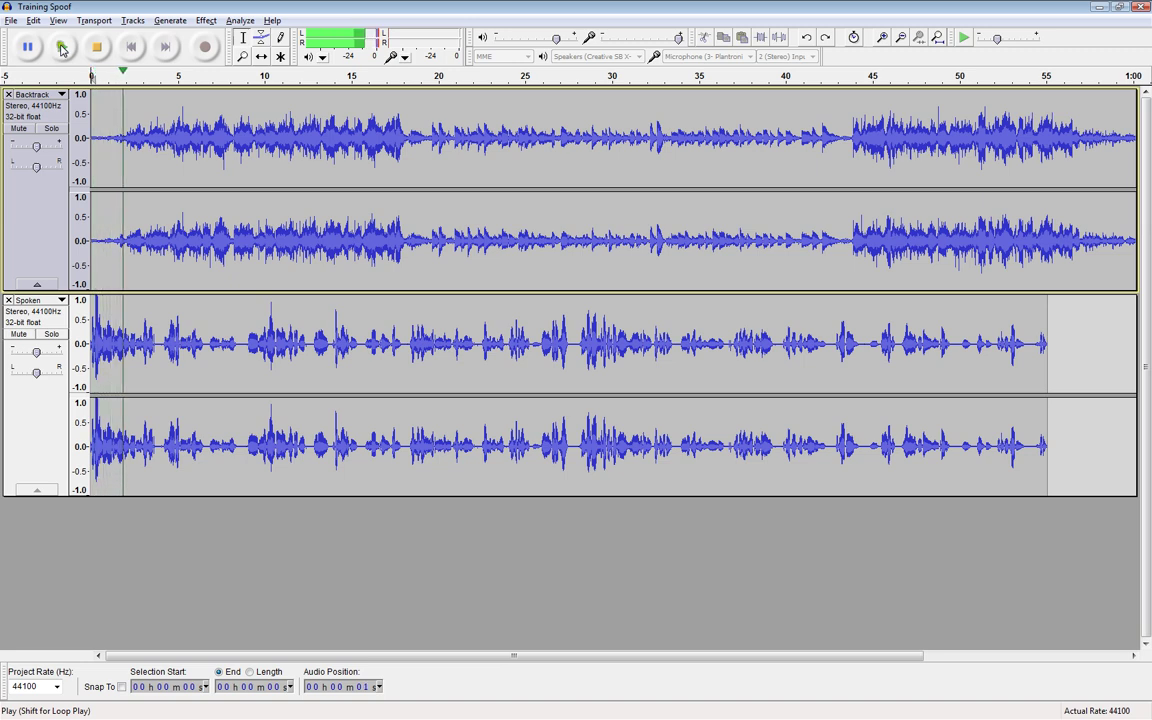
pyautogui.click(96, 47)
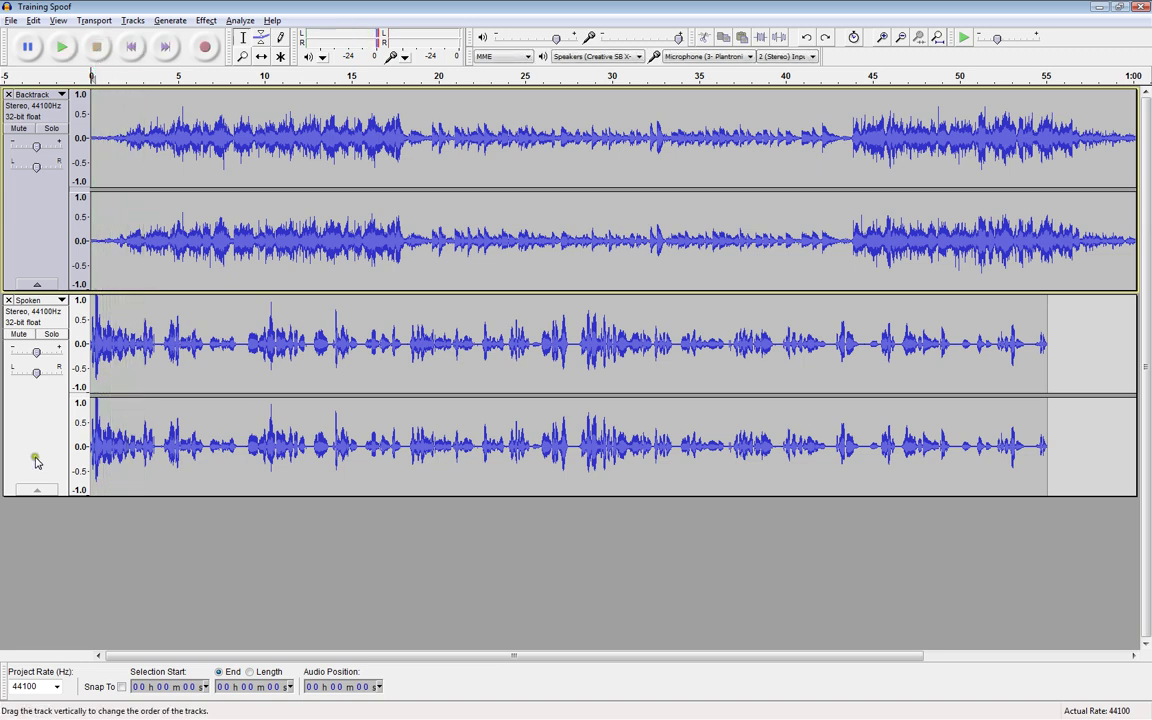
# Audition the backtrack alone, then the speech alone, by muting each track in turn.
pyautogui.click(17, 335)
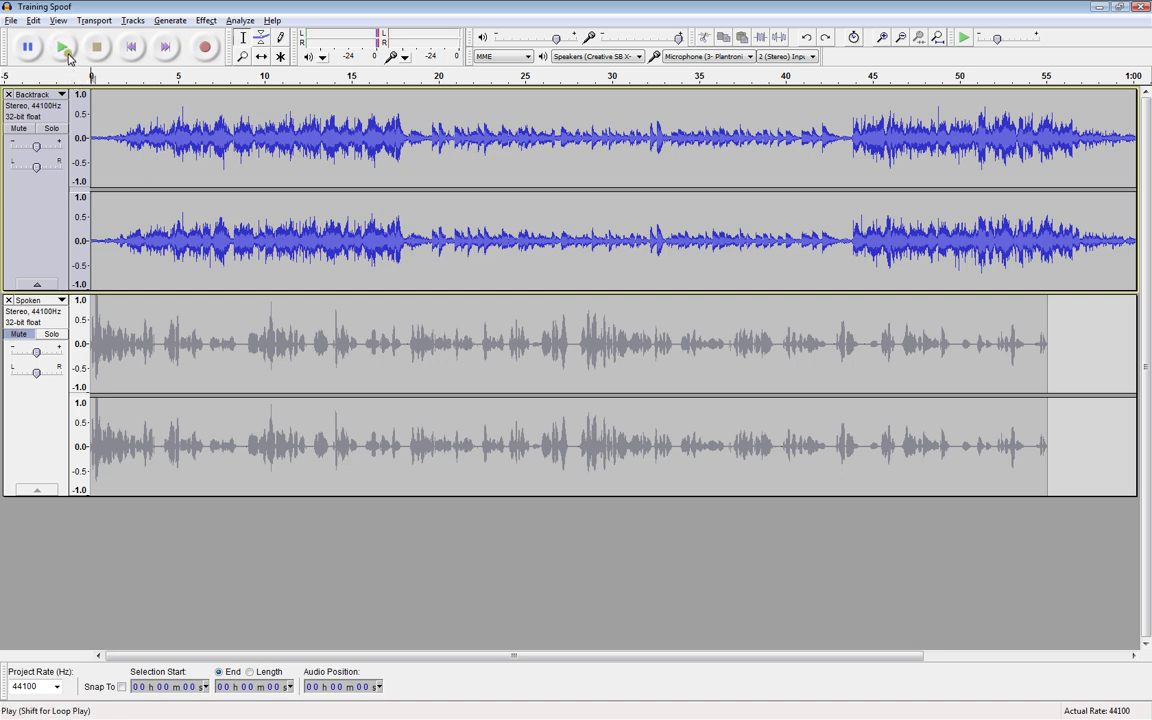
pyautogui.click(66, 52)
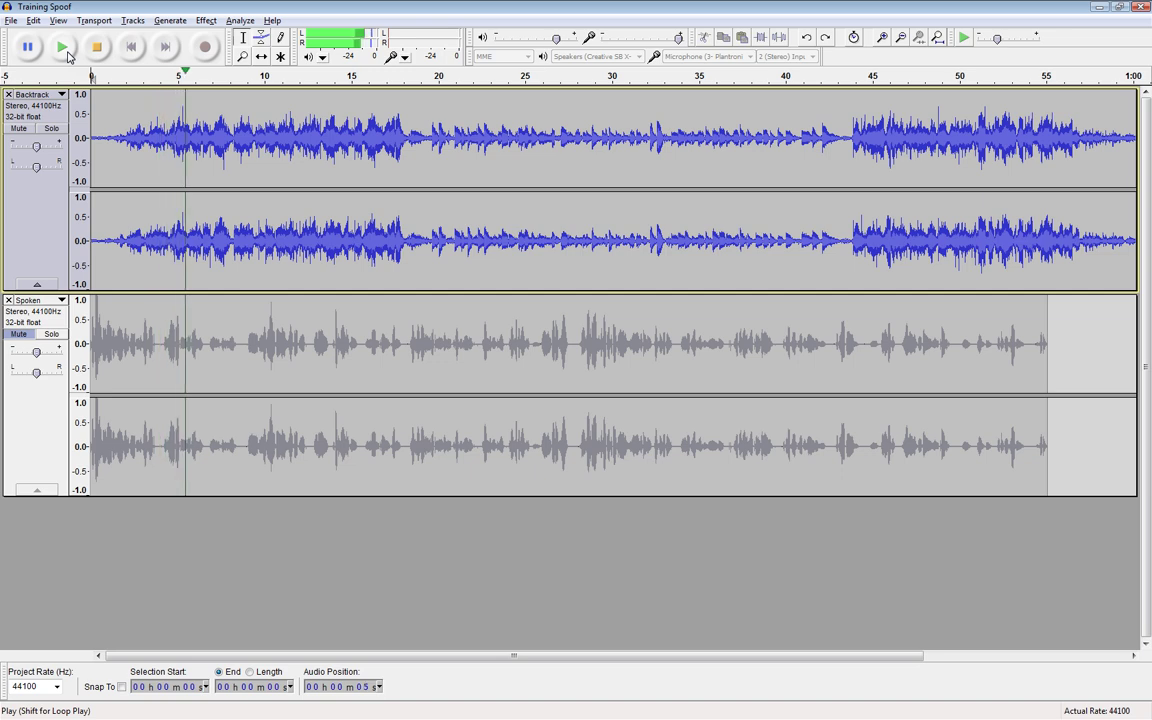
pyautogui.click(96, 47)
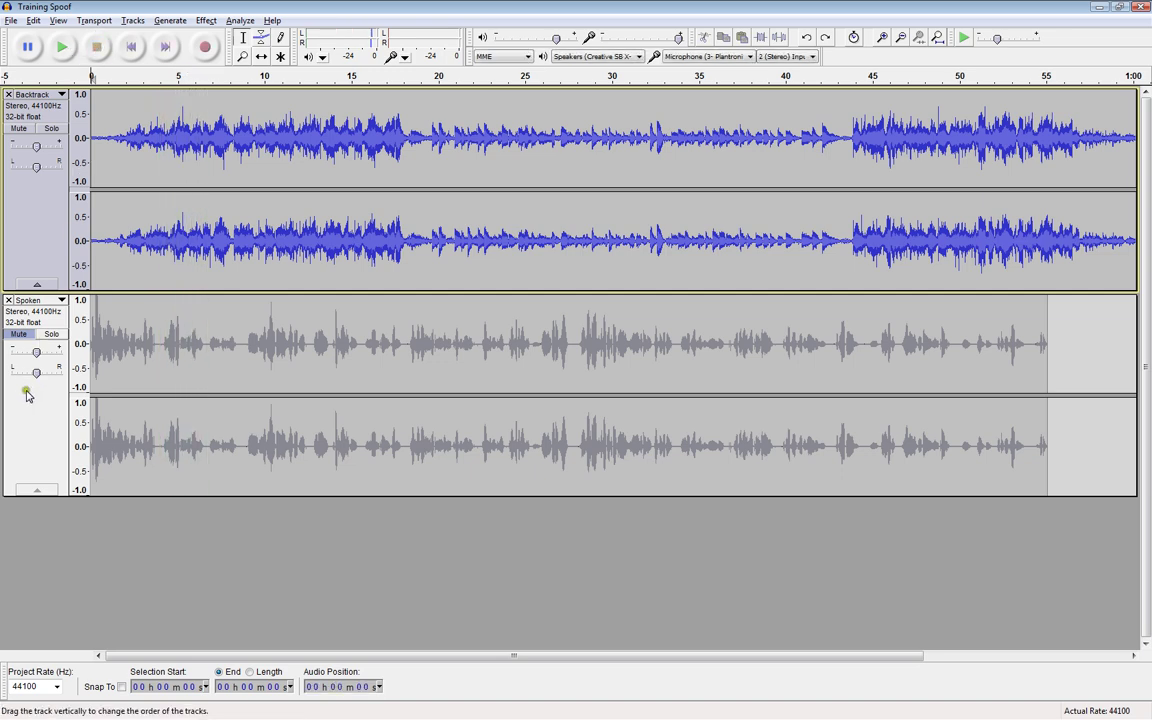
pyautogui.click(16, 333)
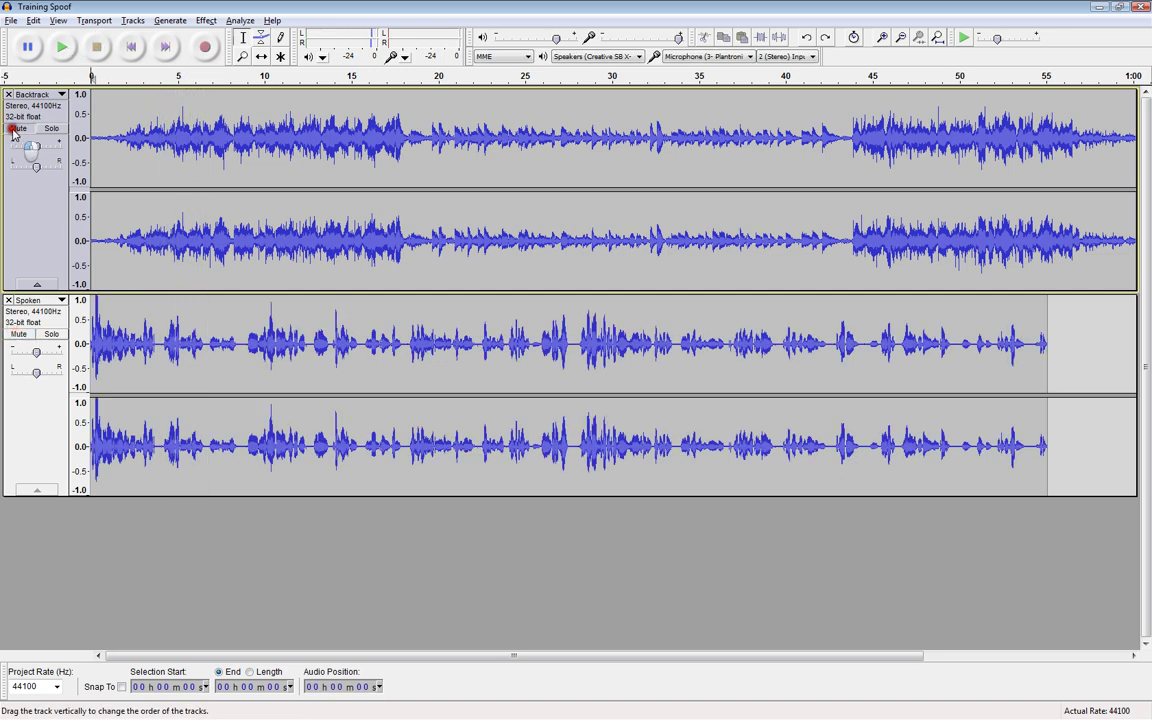
pyautogui.click(16, 129)
pyautogui.click(63, 48)
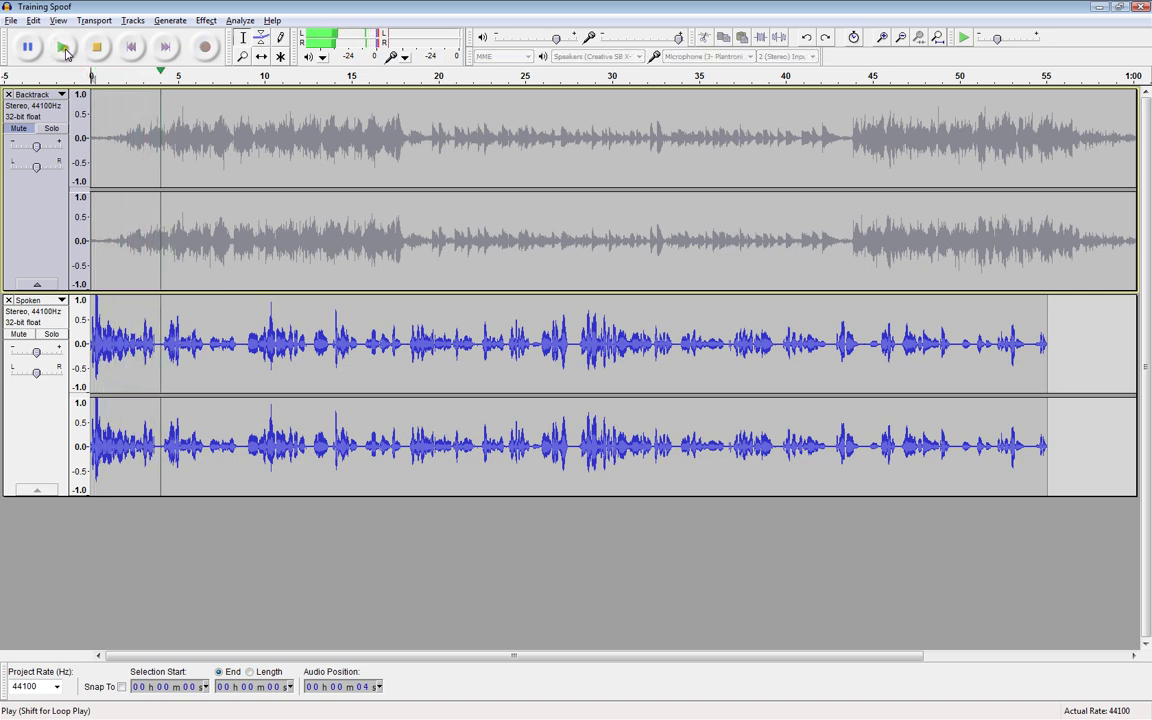
pyautogui.click(96, 47)
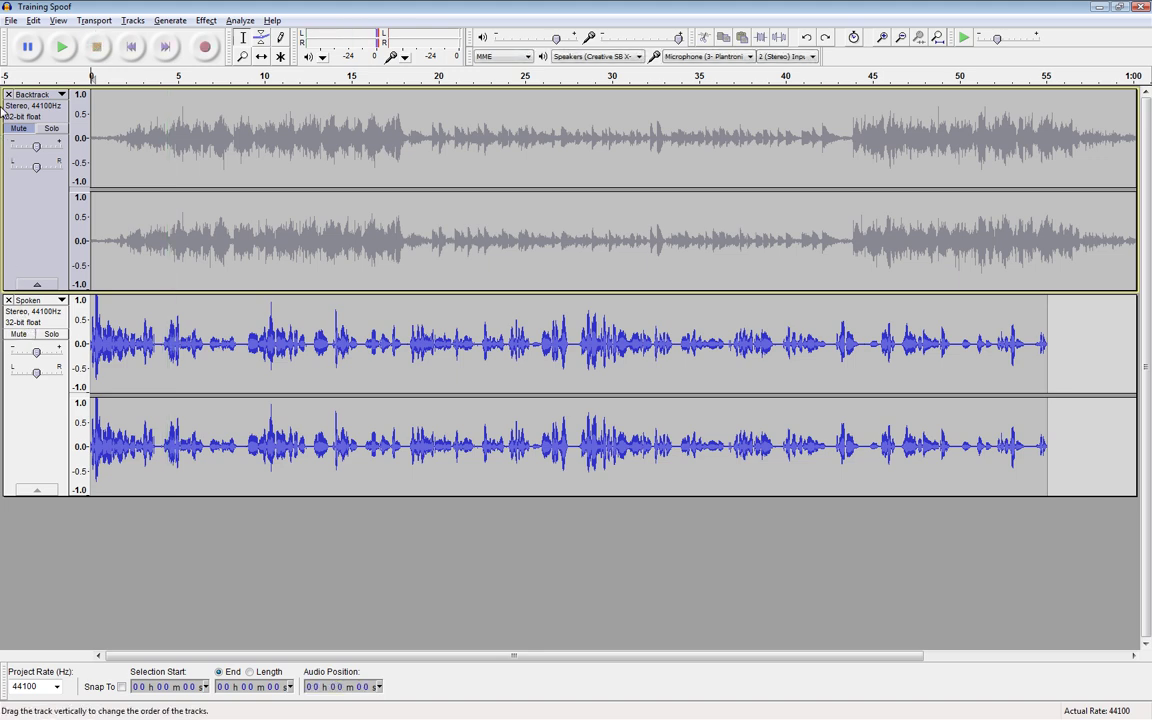
pyautogui.click(18, 129)
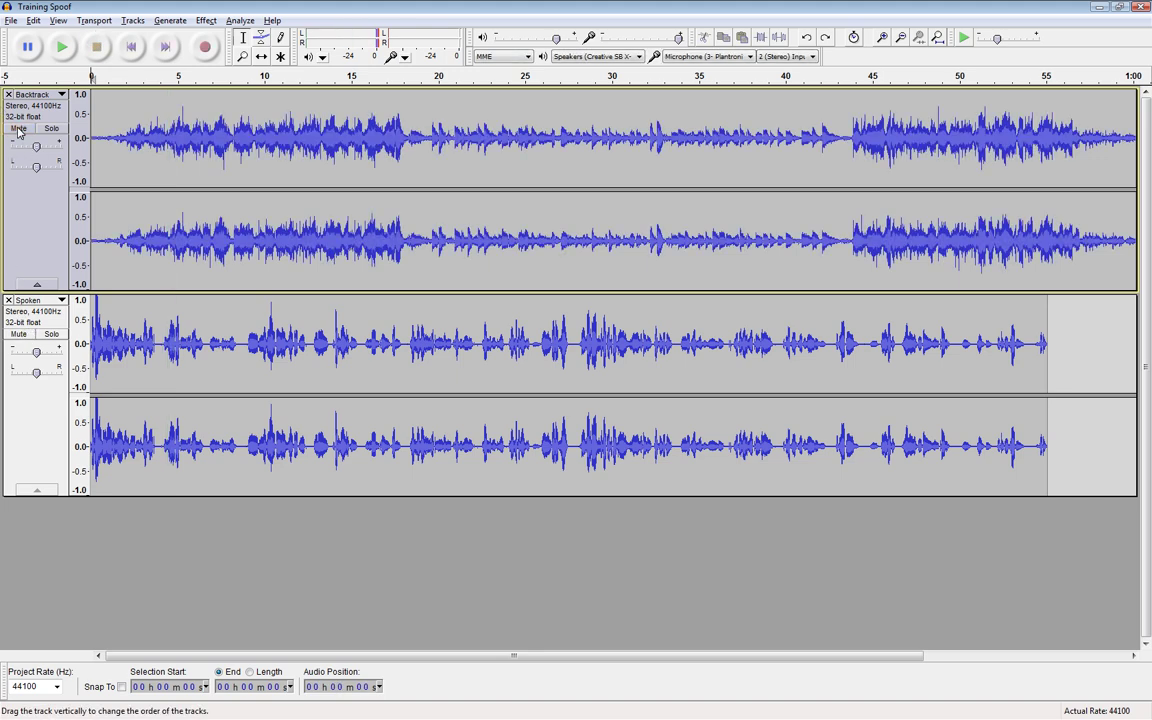
# Compare the tracks' lengths, then slide the Spoken clip right to start at about 2 s.
pyautogui.click(33, 215)
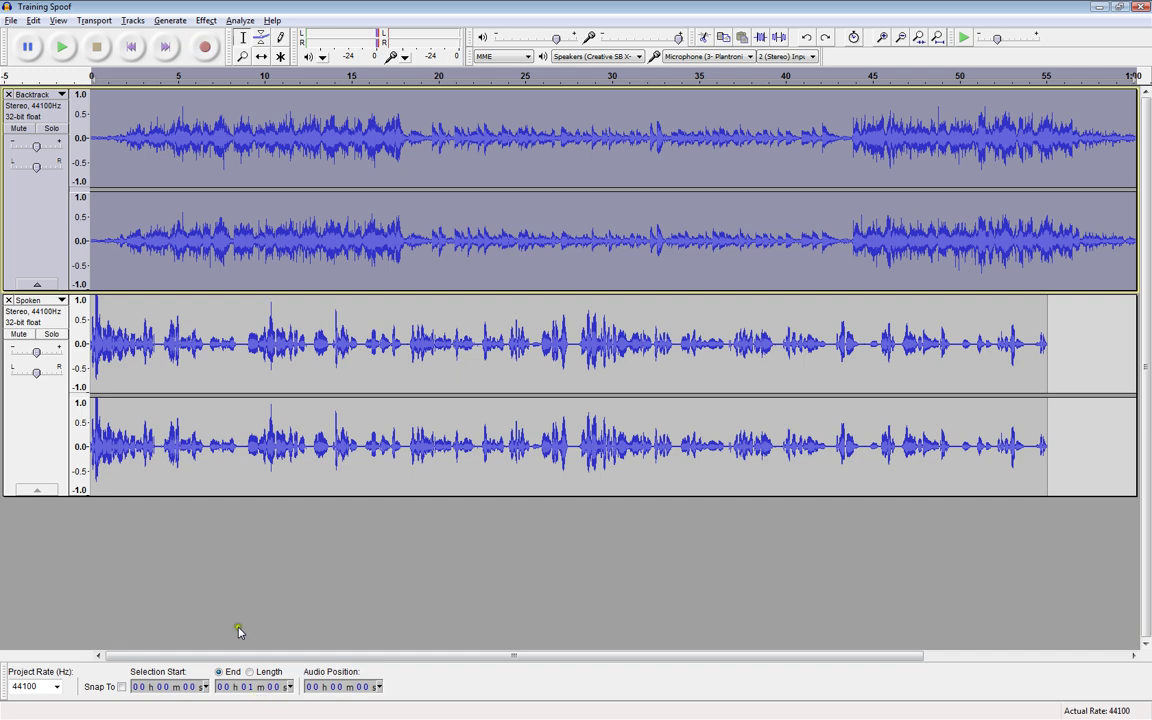
pyautogui.click(30, 415)
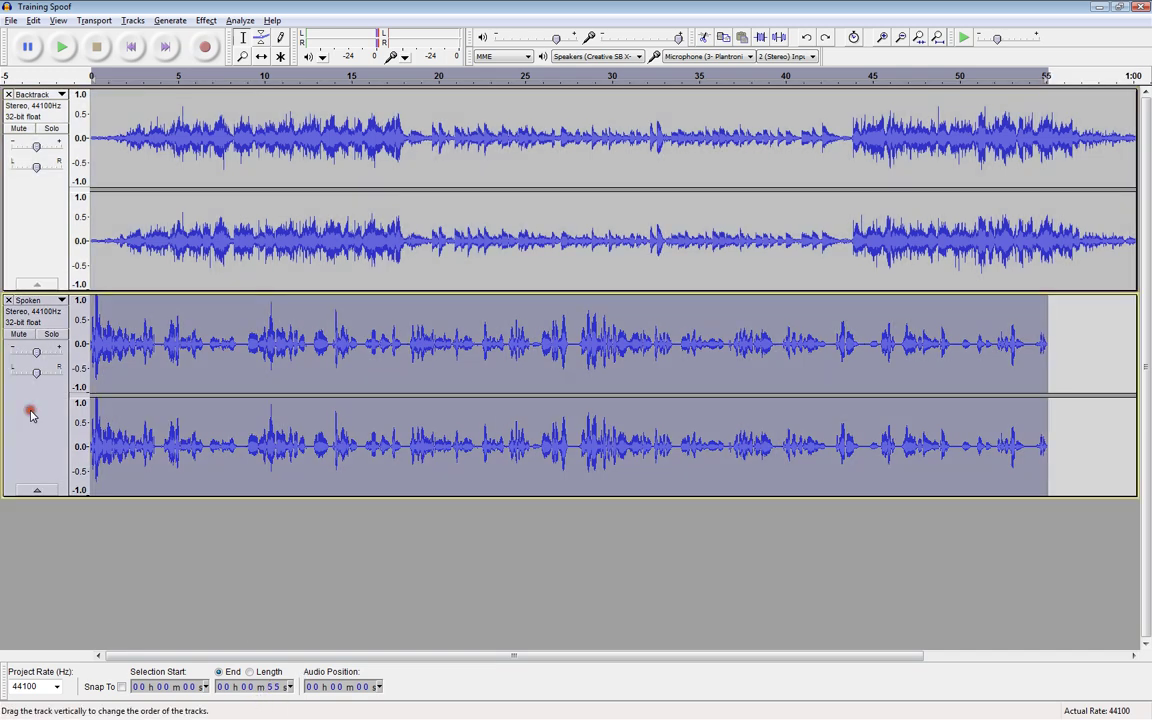
pyautogui.click(262, 57)
pyautogui.moveTo(214, 368); pyautogui.dragTo(256, 372)
pyautogui.moveTo(256, 372); pyautogui.dragTo(257, 373)
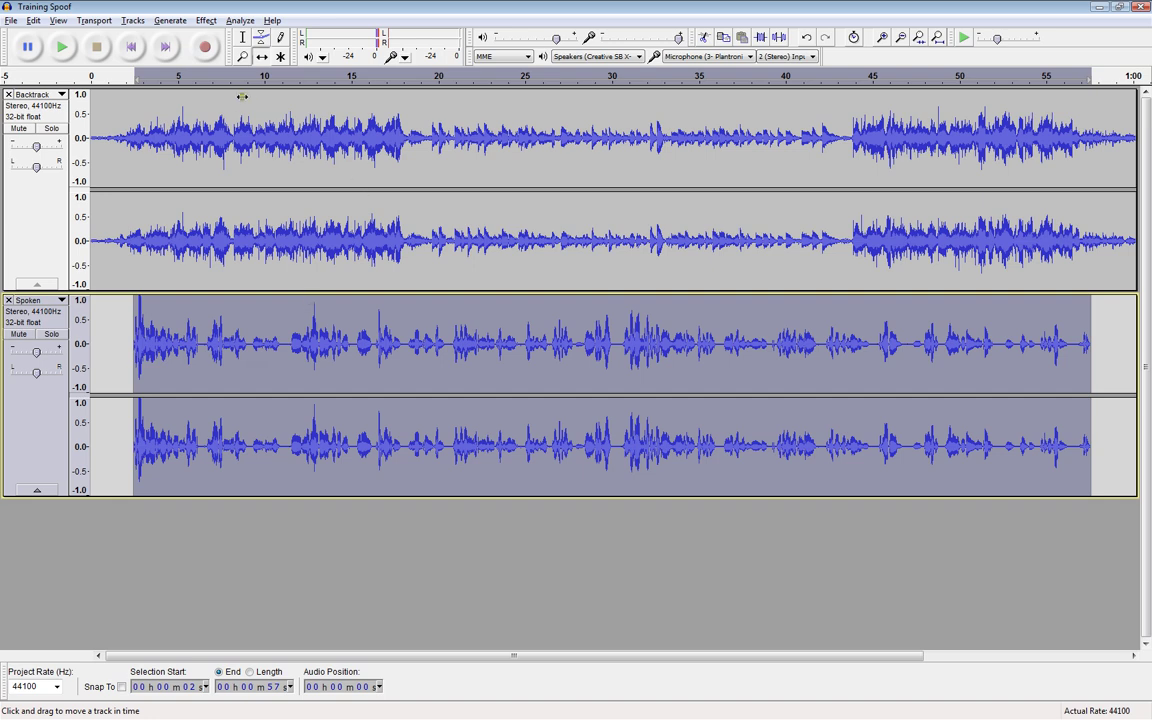
pyautogui.click(28, 200)
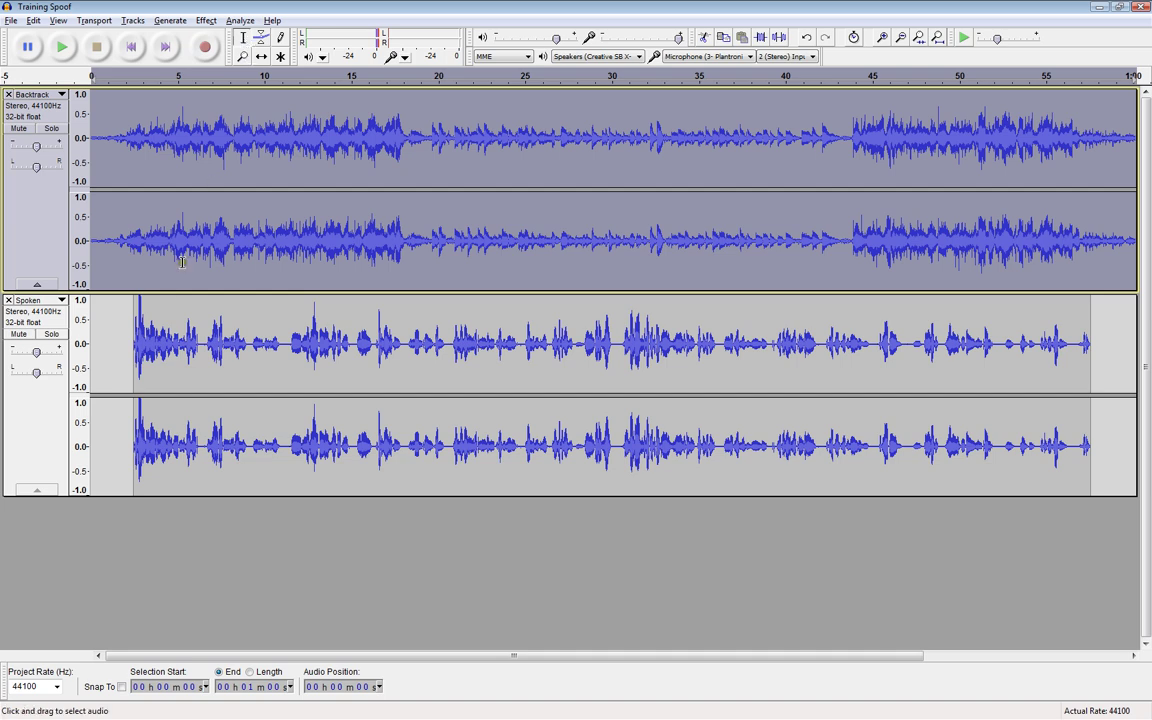
# Check the Spoken track's span and try a short trial selection in the Backtrack.
pyautogui.click(57, 400)
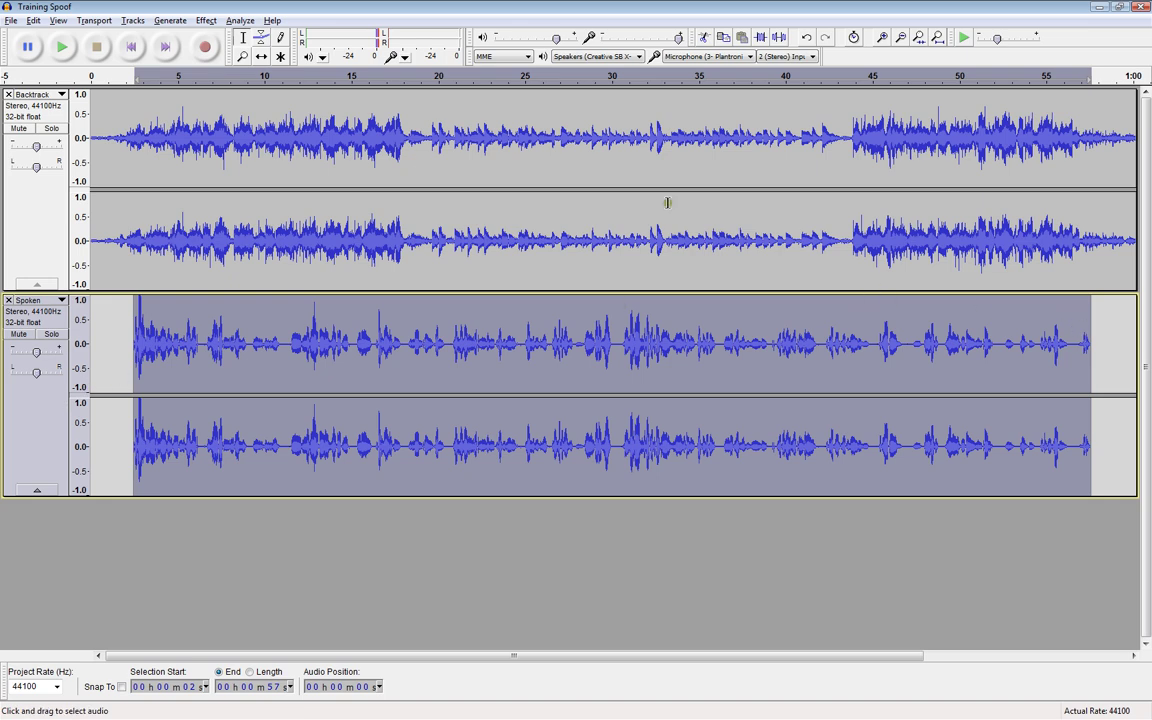
pyautogui.click(20, 225)
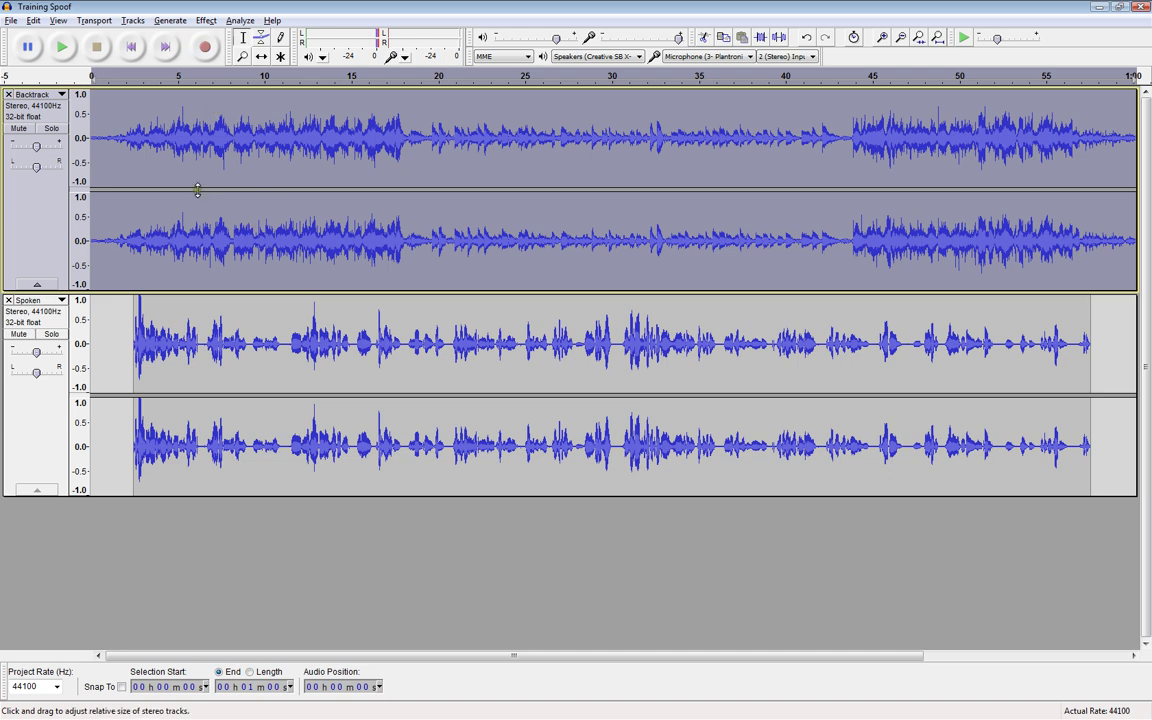
pyautogui.moveTo(137, 163); pyautogui.dragTo(147, 178)
pyautogui.click(133, 258)
# Select the Backtrack from 2 s to about 57 s, fixing the left edge at 2 s.
pyautogui.moveTo(133, 258); pyautogui.dragTo(1090, 212)
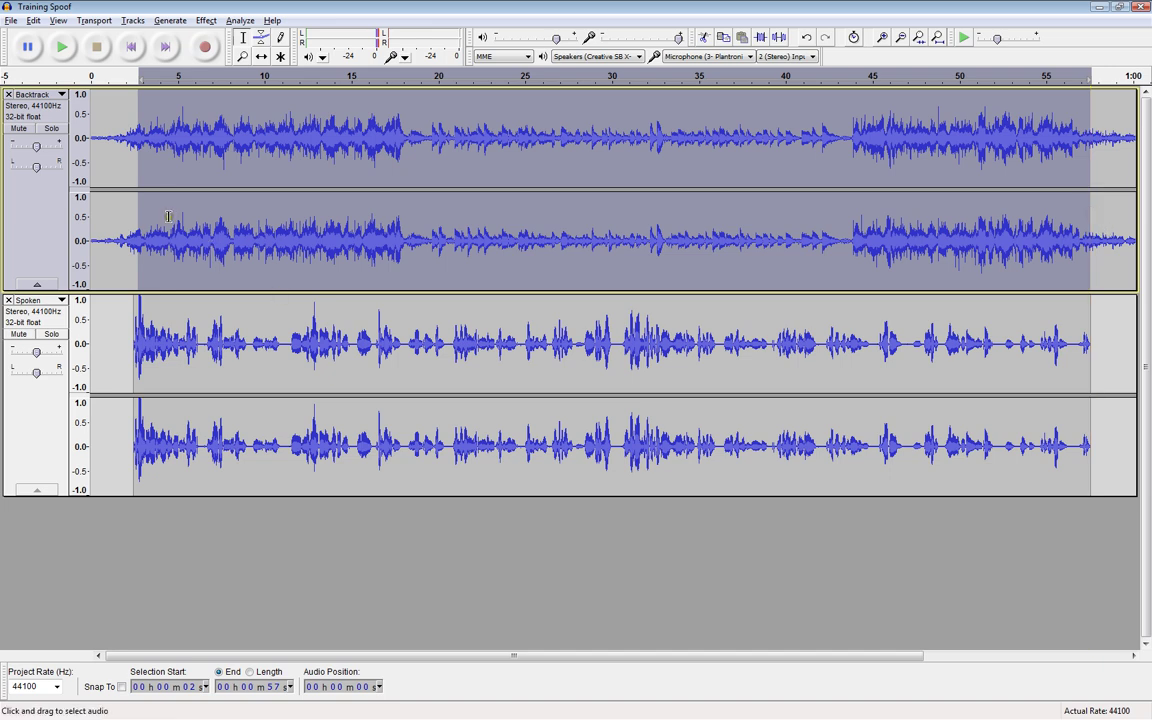
pyautogui.moveTo(138, 217)
pyautogui.mouseDown()
pyautogui.moveTo(126, 218)
pyautogui.moveTo(141, 220)
pyautogui.mouseUp()
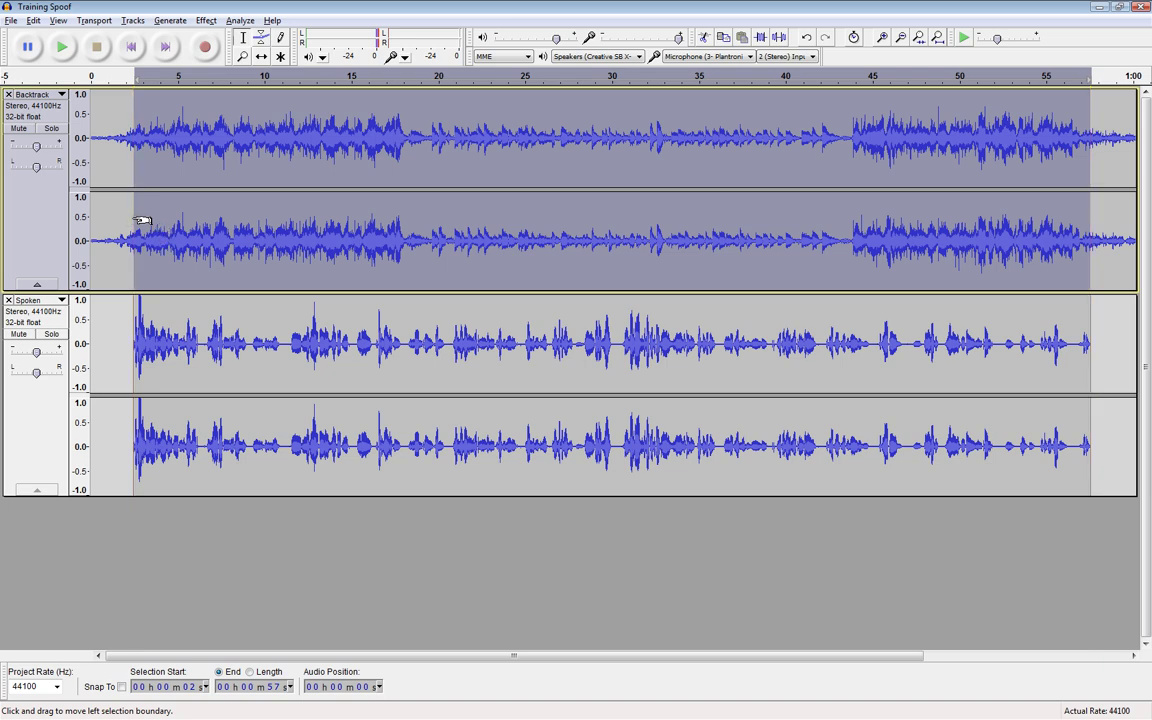
pyautogui.click(130, 216)
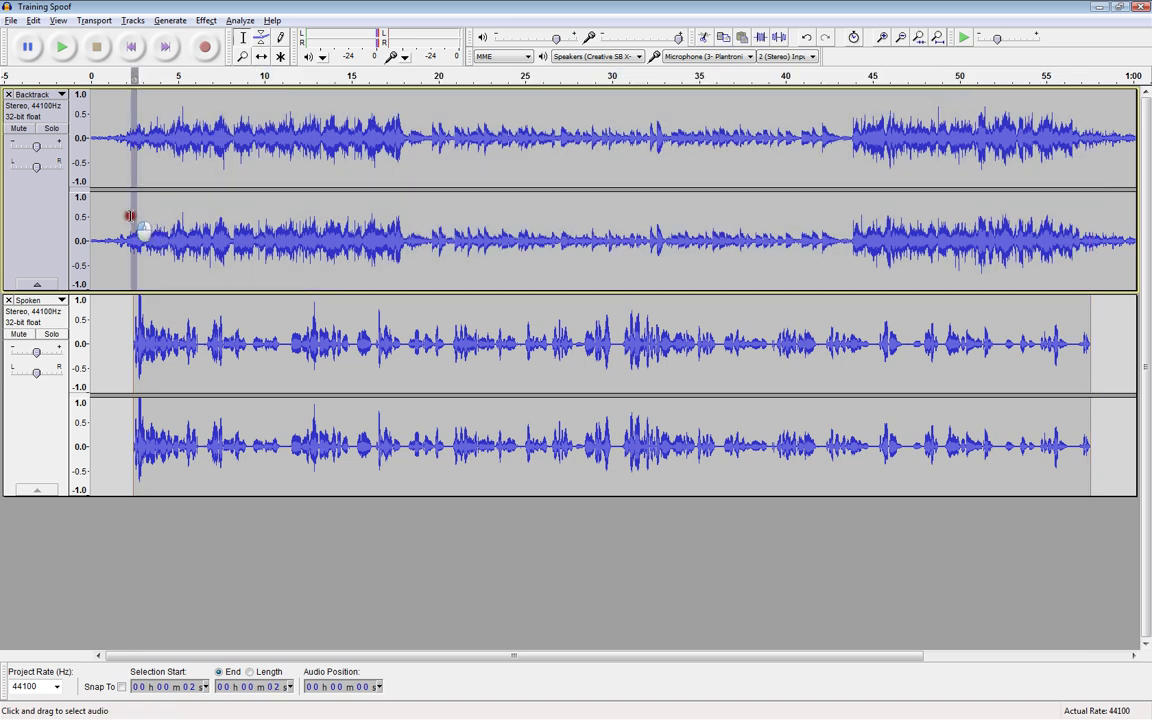
pyautogui.moveTo(131, 216); pyautogui.dragTo(1087, 254)
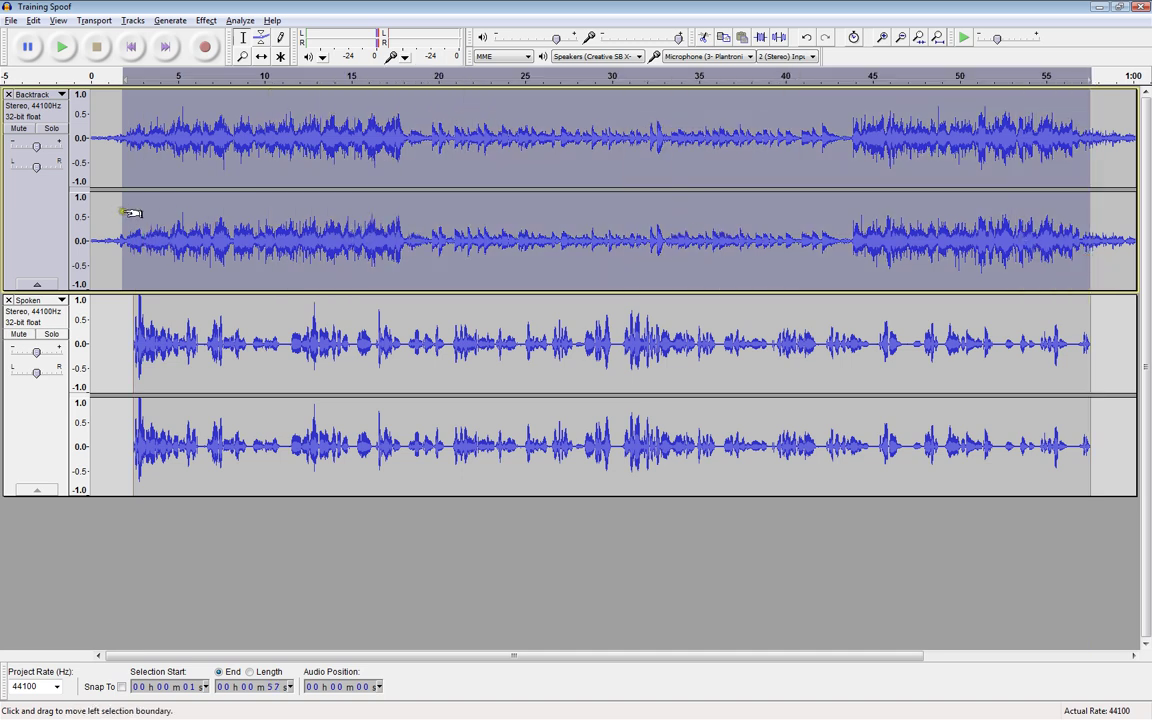
pyautogui.moveTo(122, 211); pyautogui.dragTo(142, 215)
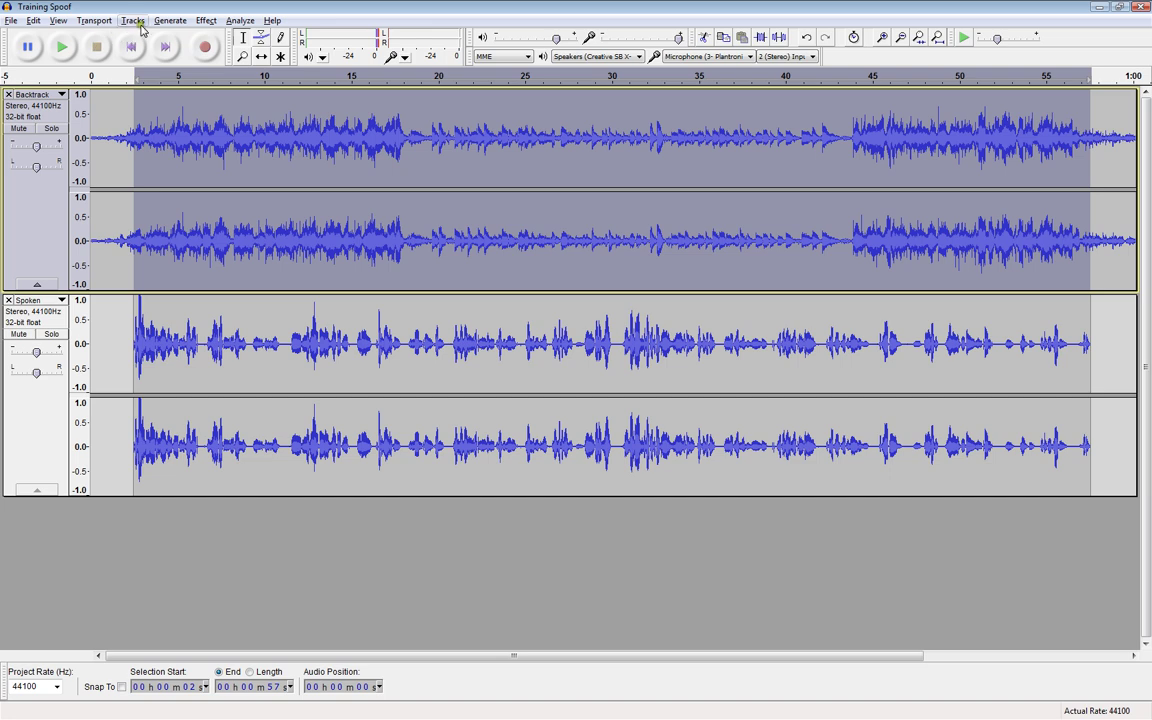
# Run Effect > Auto Duck on the 2–57 s backtrack selection with a -17 dB duck amount.
pyautogui.click(206, 20)
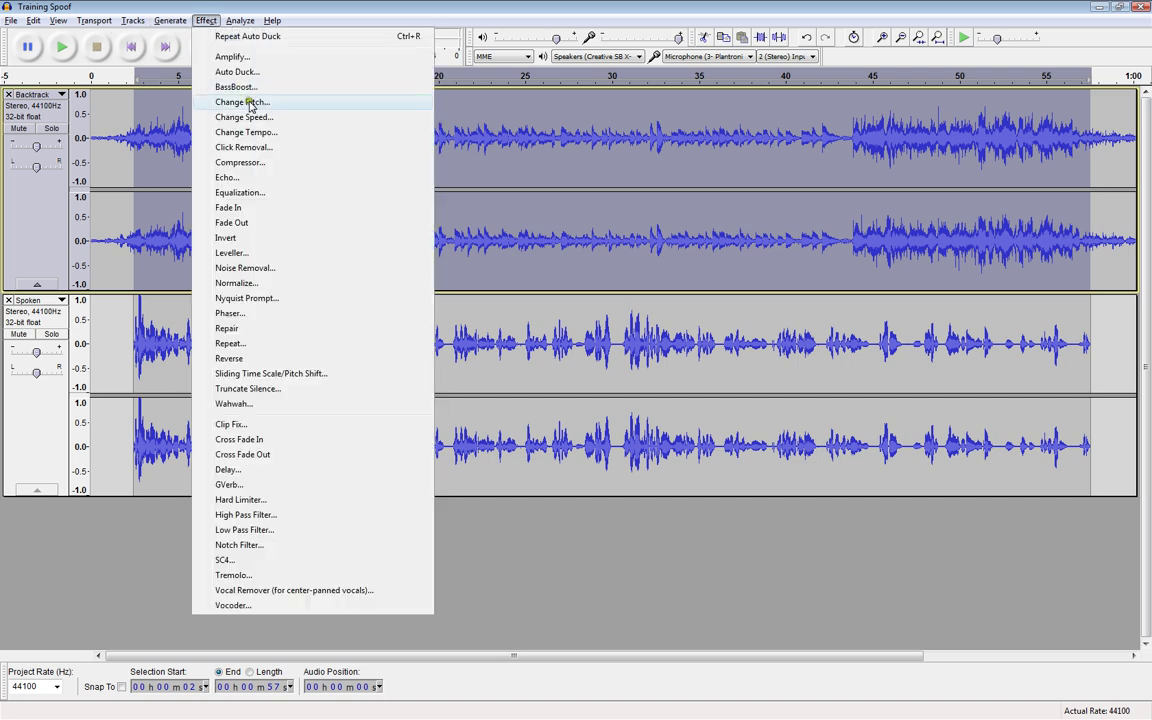
pyautogui.click(220, 72)
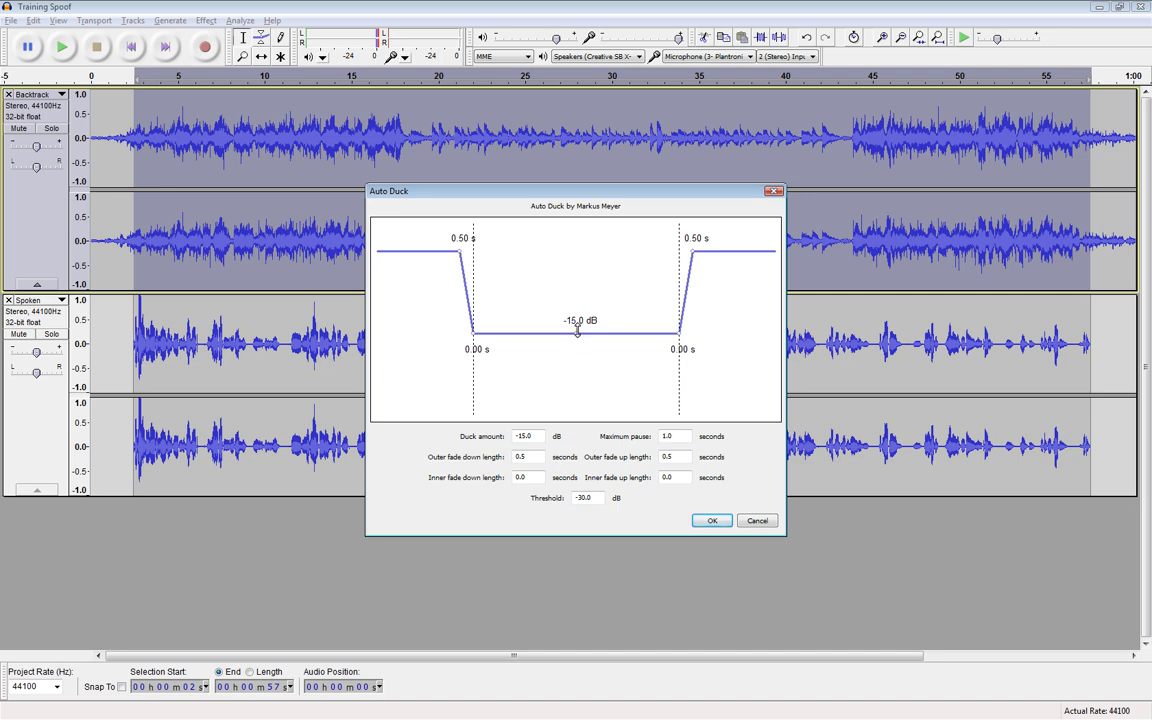
pyautogui.moveTo(577, 331); pyautogui.dragTo(577, 345)
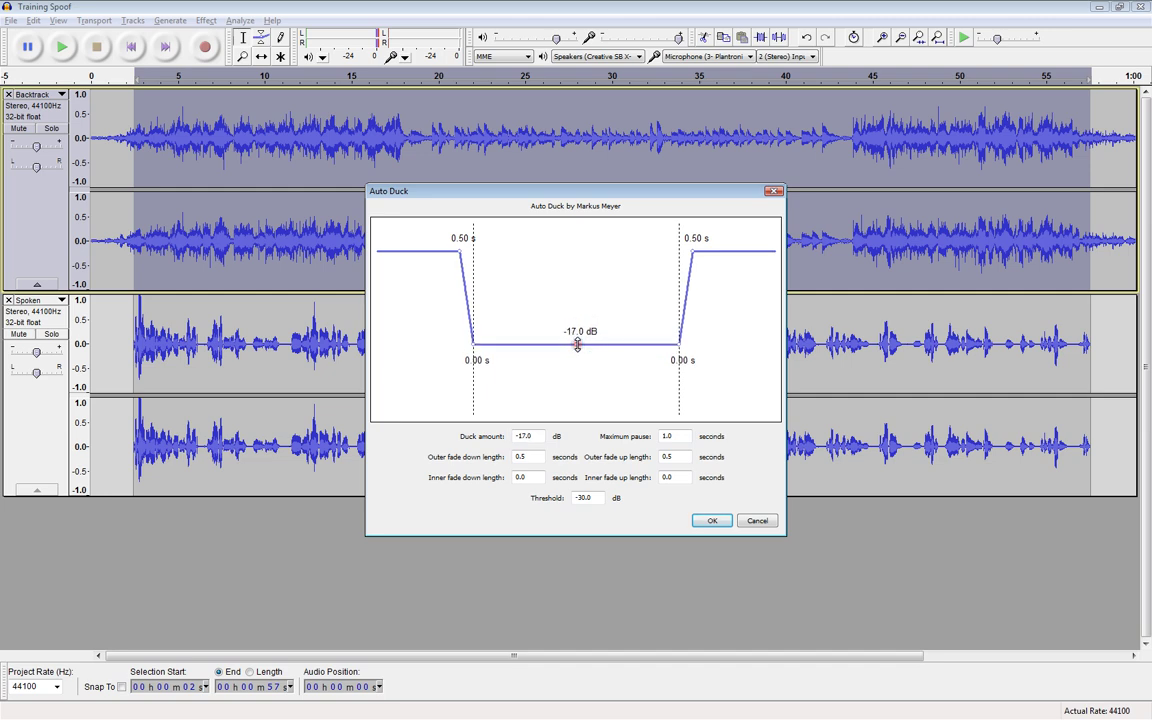
pyautogui.click(701, 521)
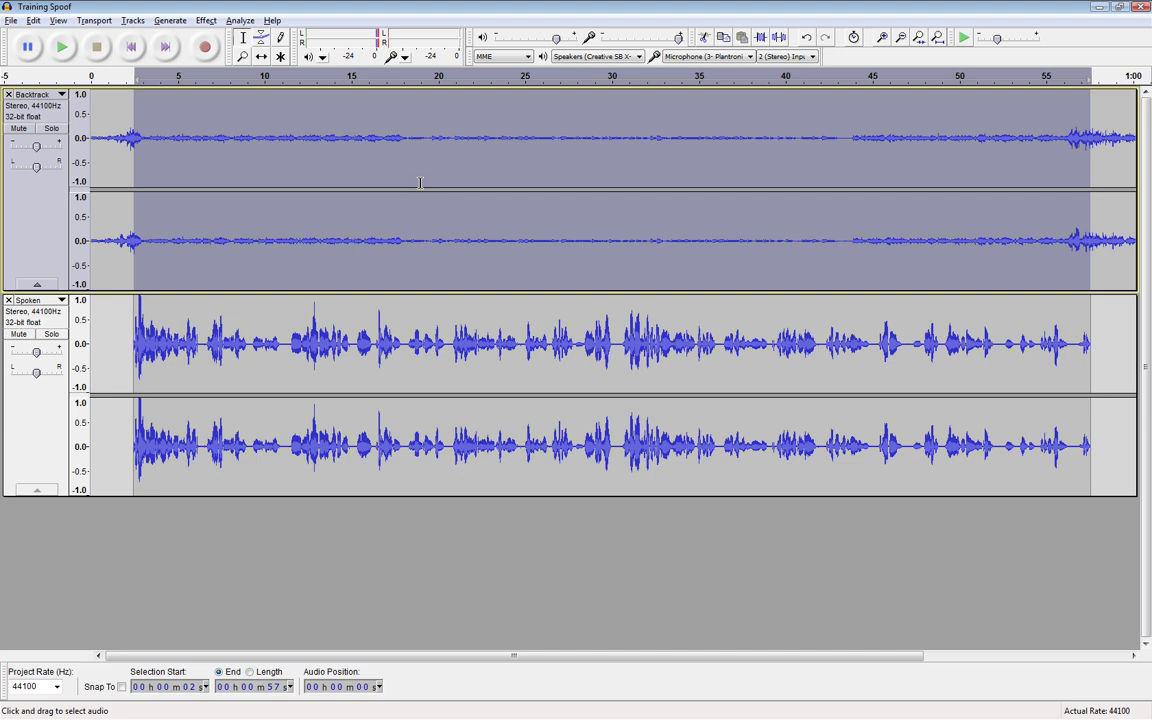
pyautogui.click(137, 49)
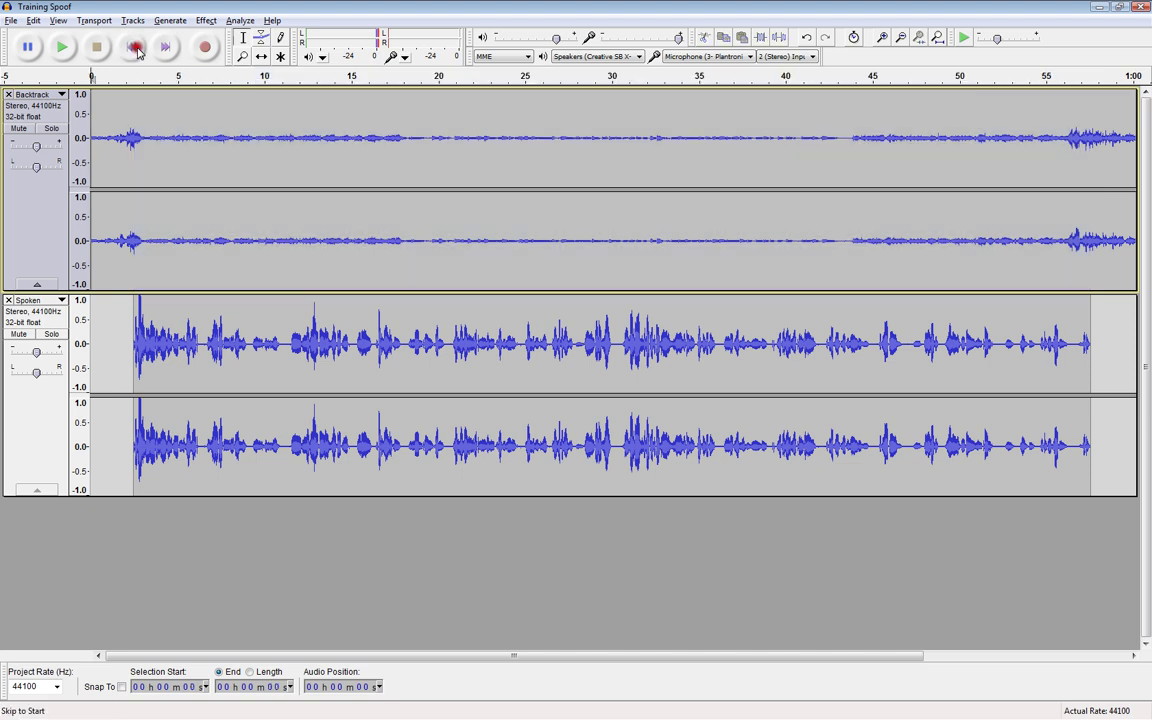
pyautogui.click(60, 50)
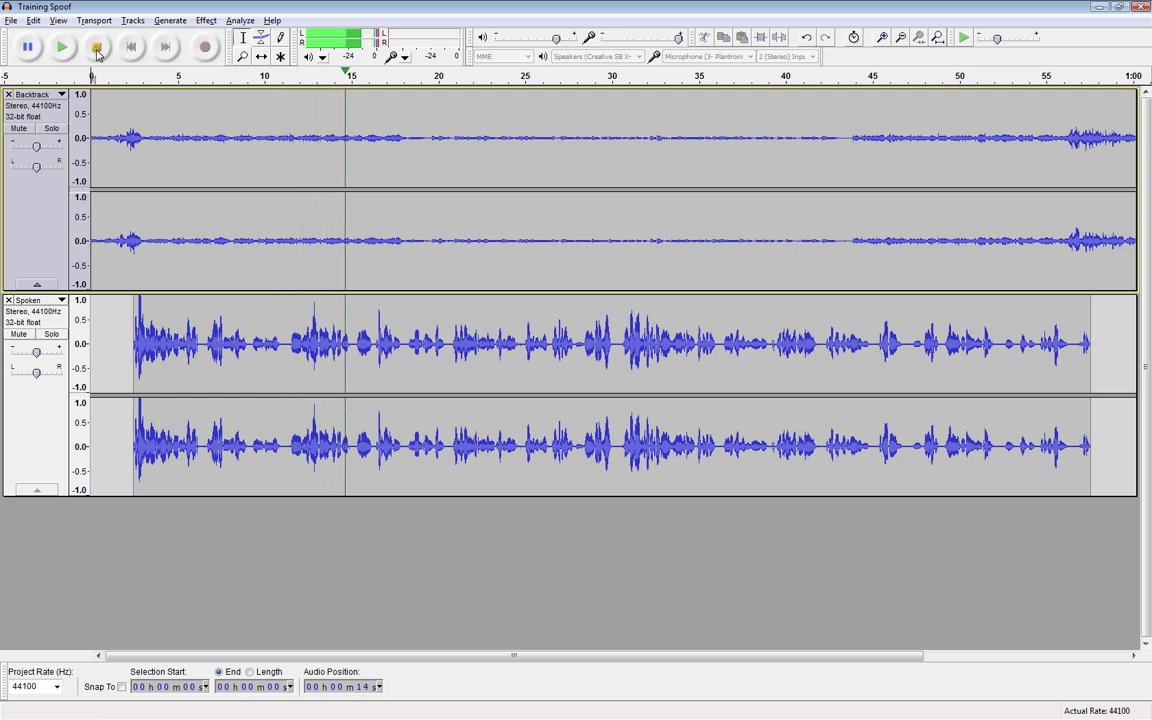
pyautogui.click(97, 50)
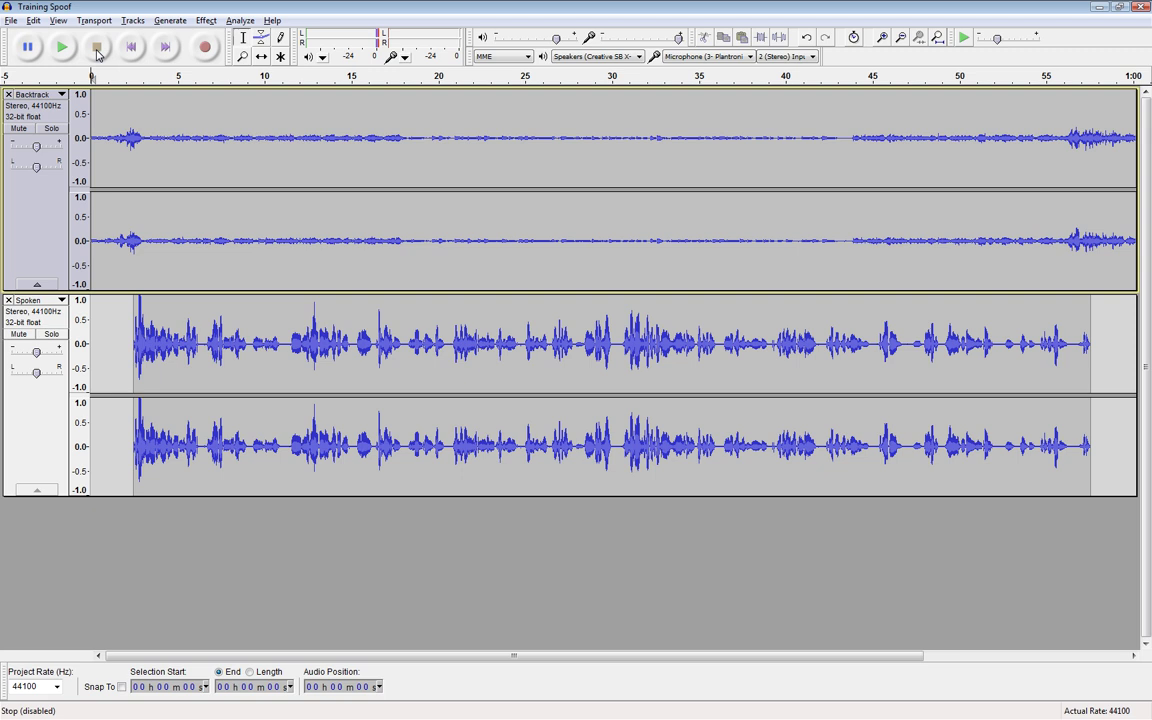